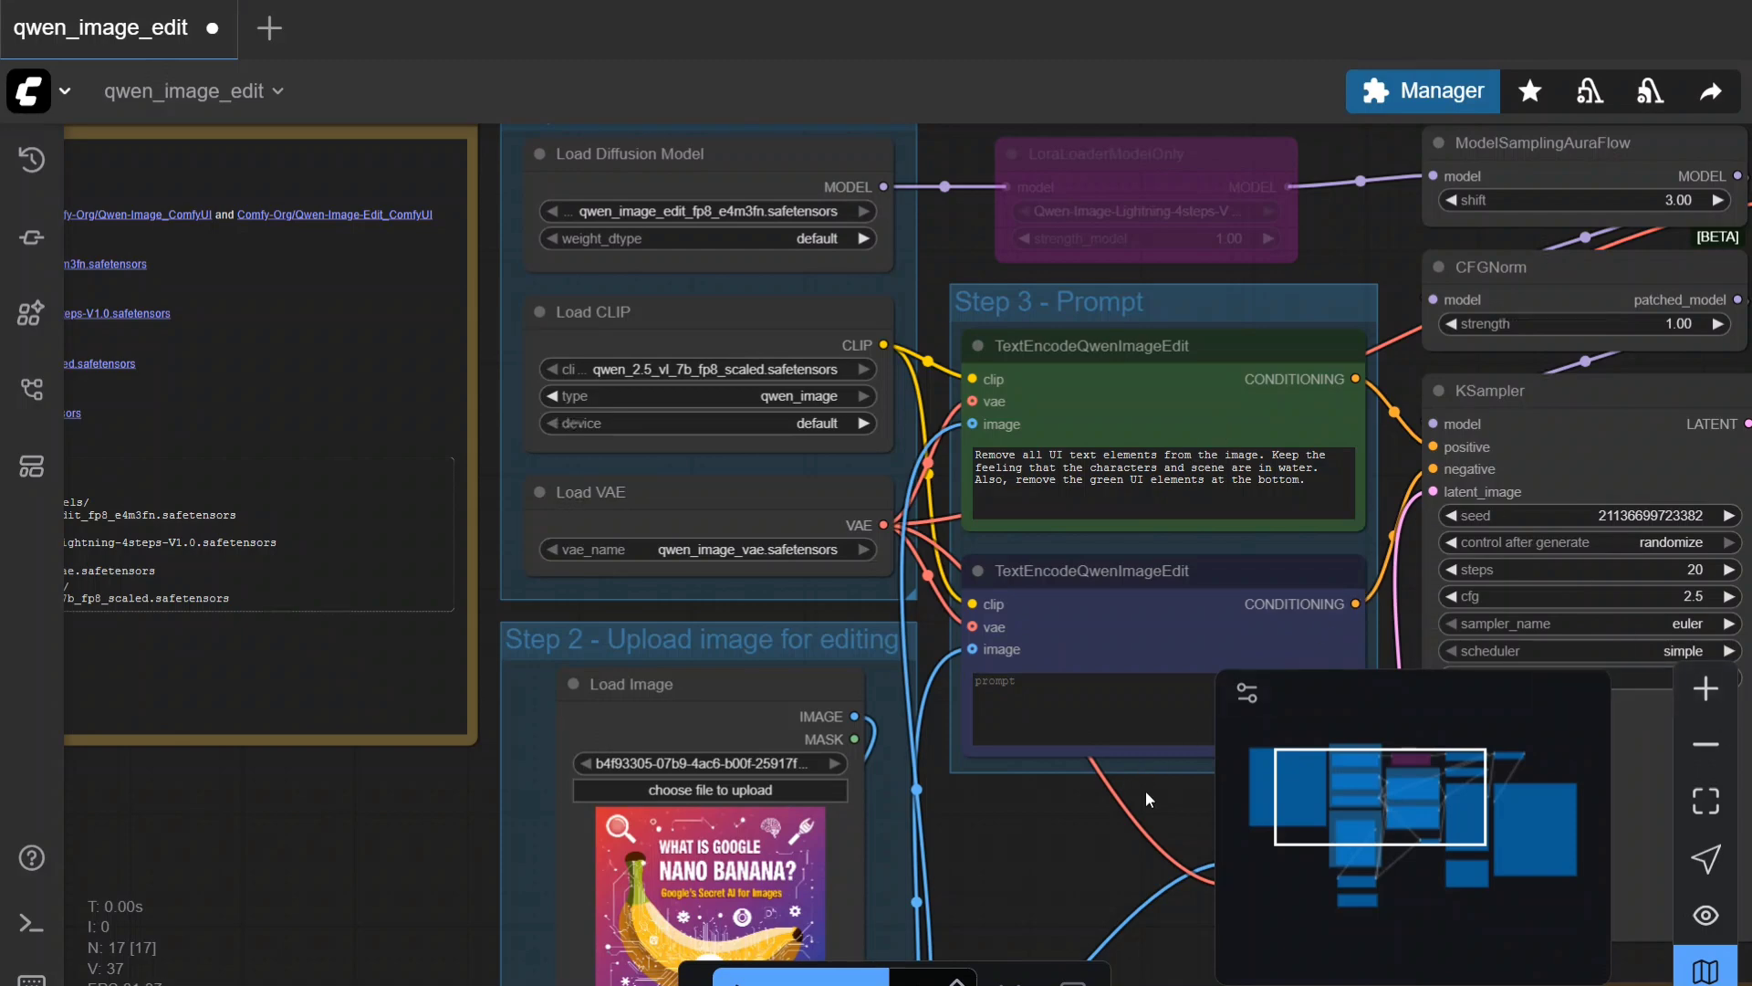
scroll(1145, 789, down, 10)
scroll(1146, 790, up, 2)
scroll(1146, 791, up, 10)
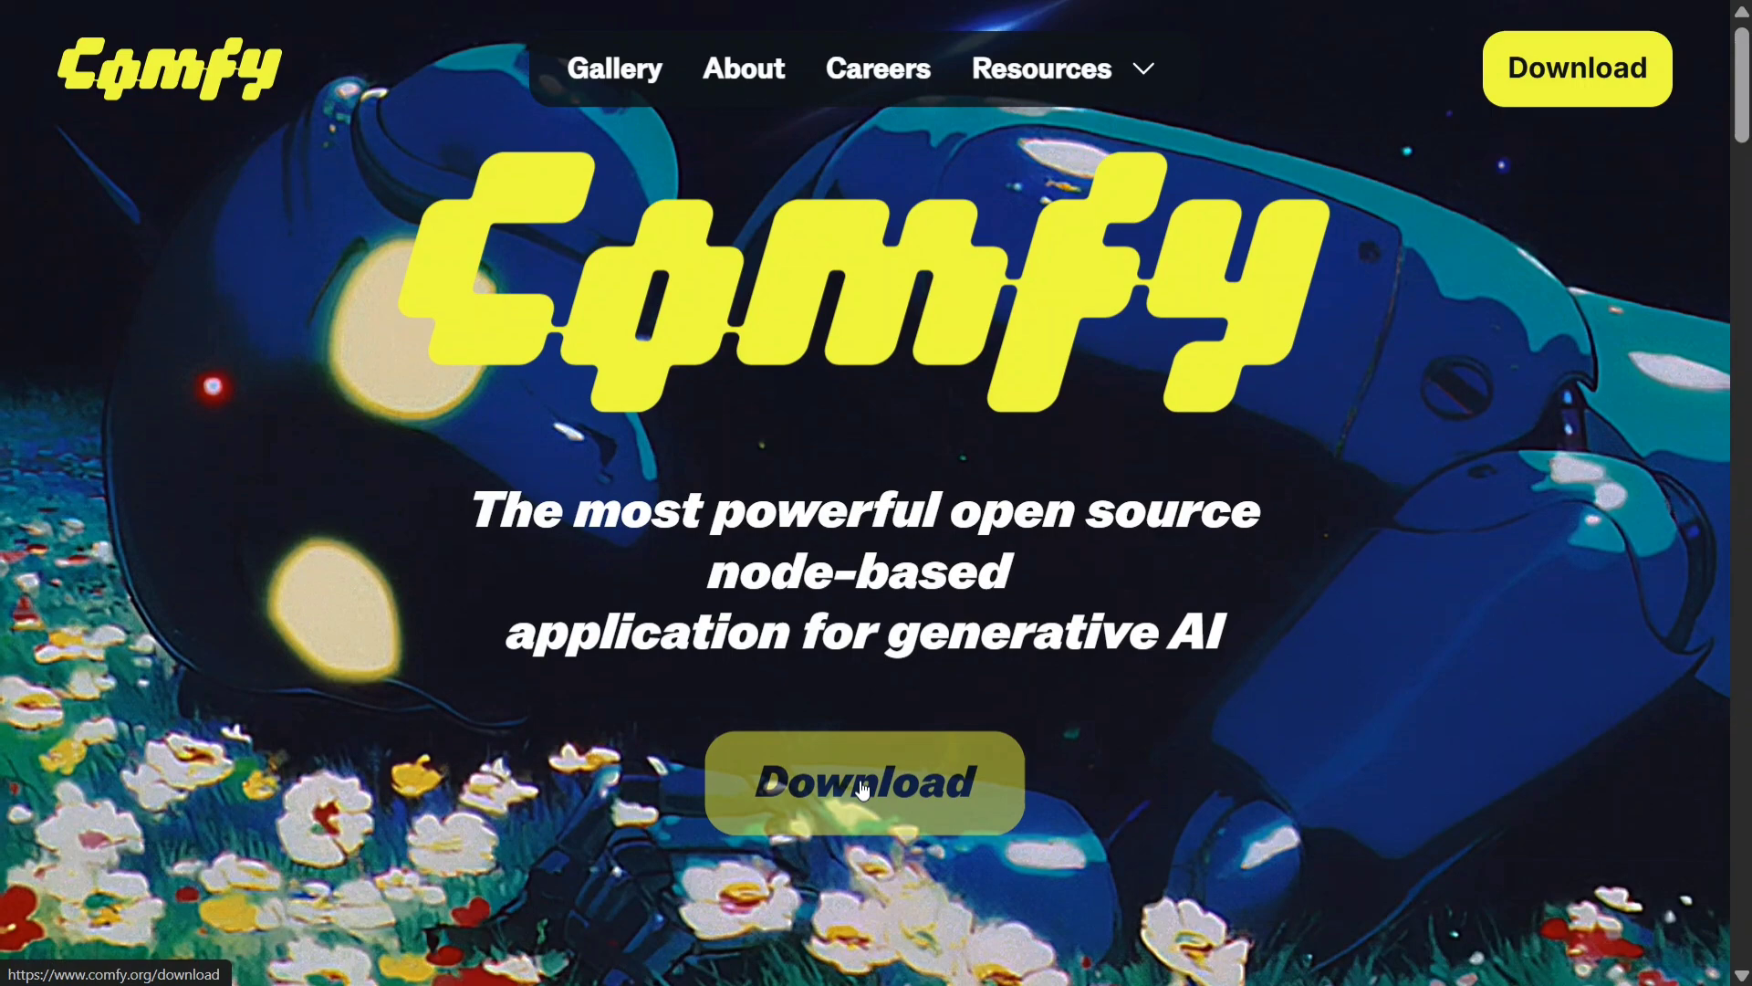
Show the ComfyUI install page, then return to the qwen-image-edit comfyui search results.
click(860, 782)
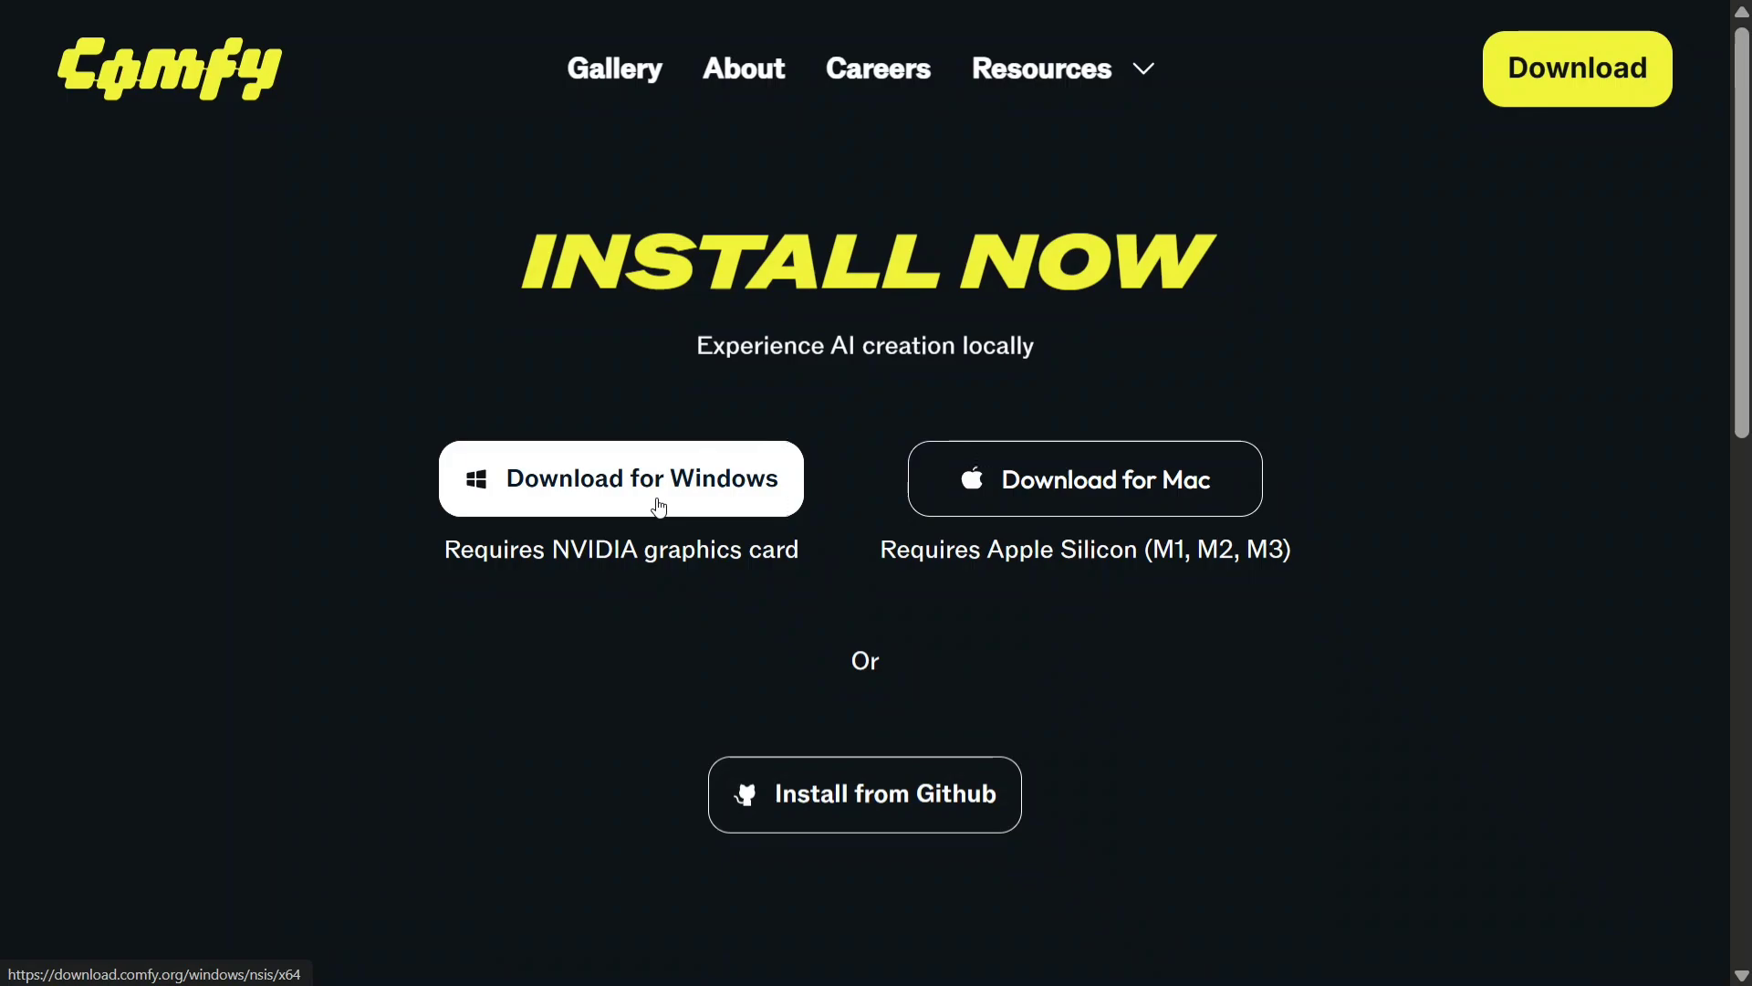
key(alt+Left)
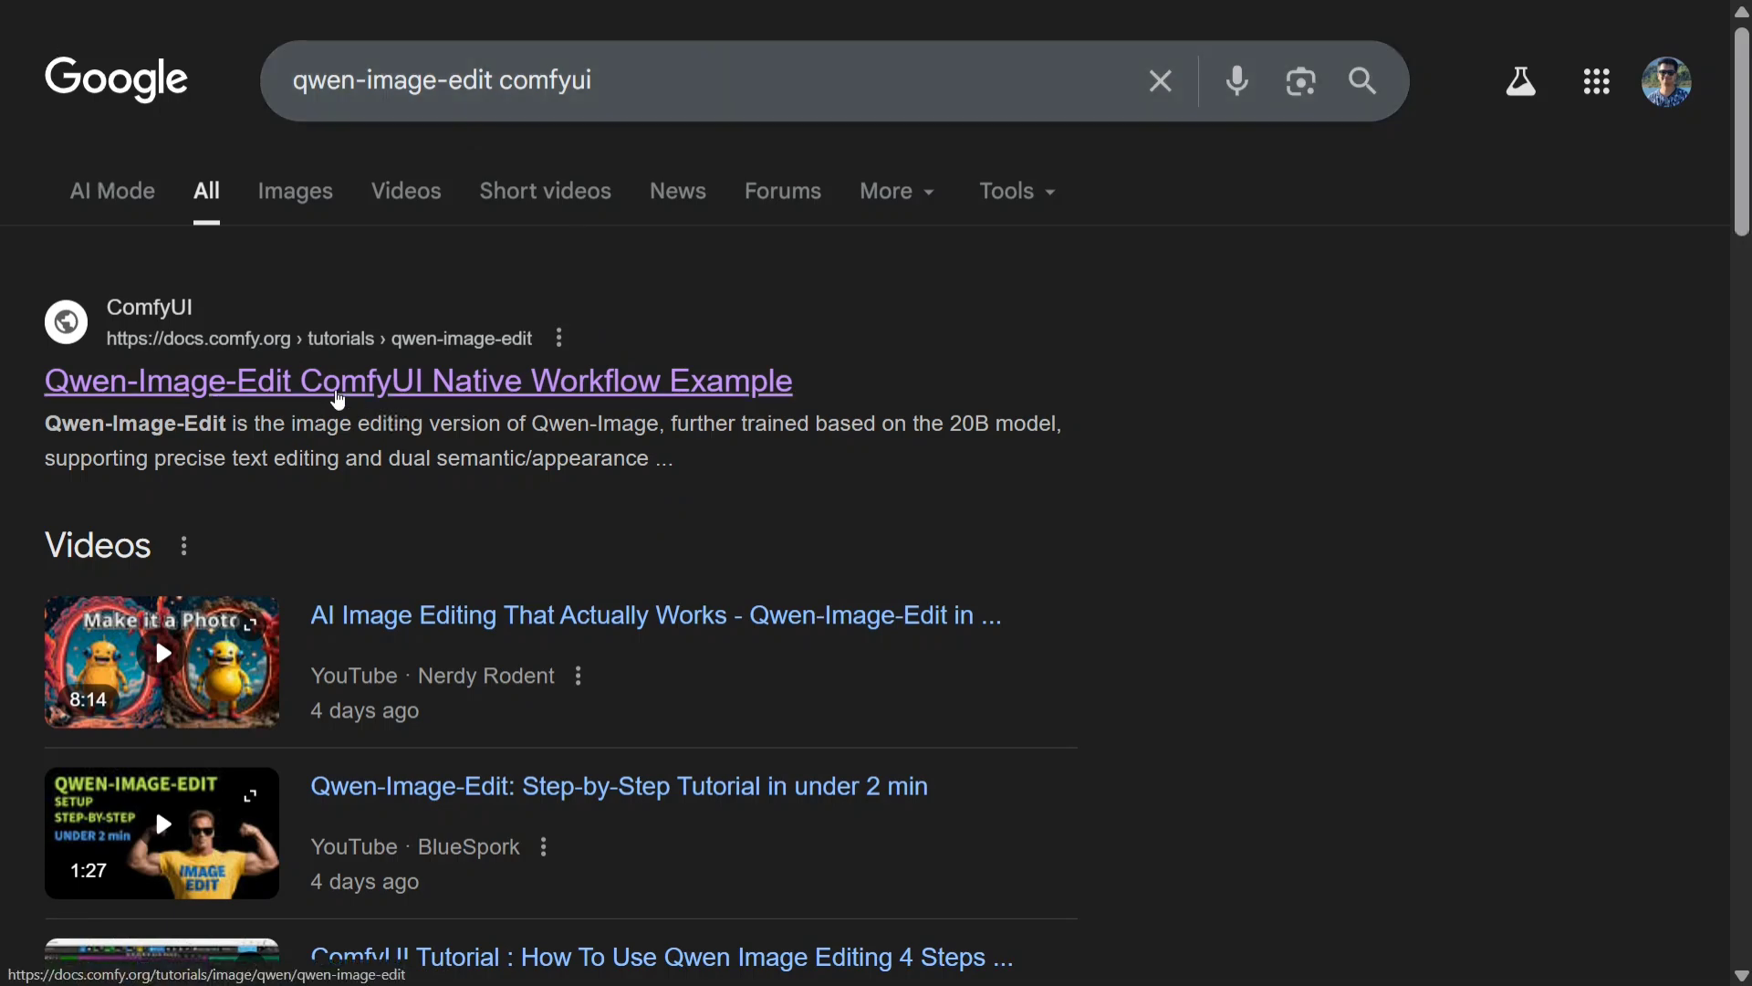
Open the first result, the Qwen-Image-Edit tutorial, and show its workflow image outside fullscreen.
click(337, 384)
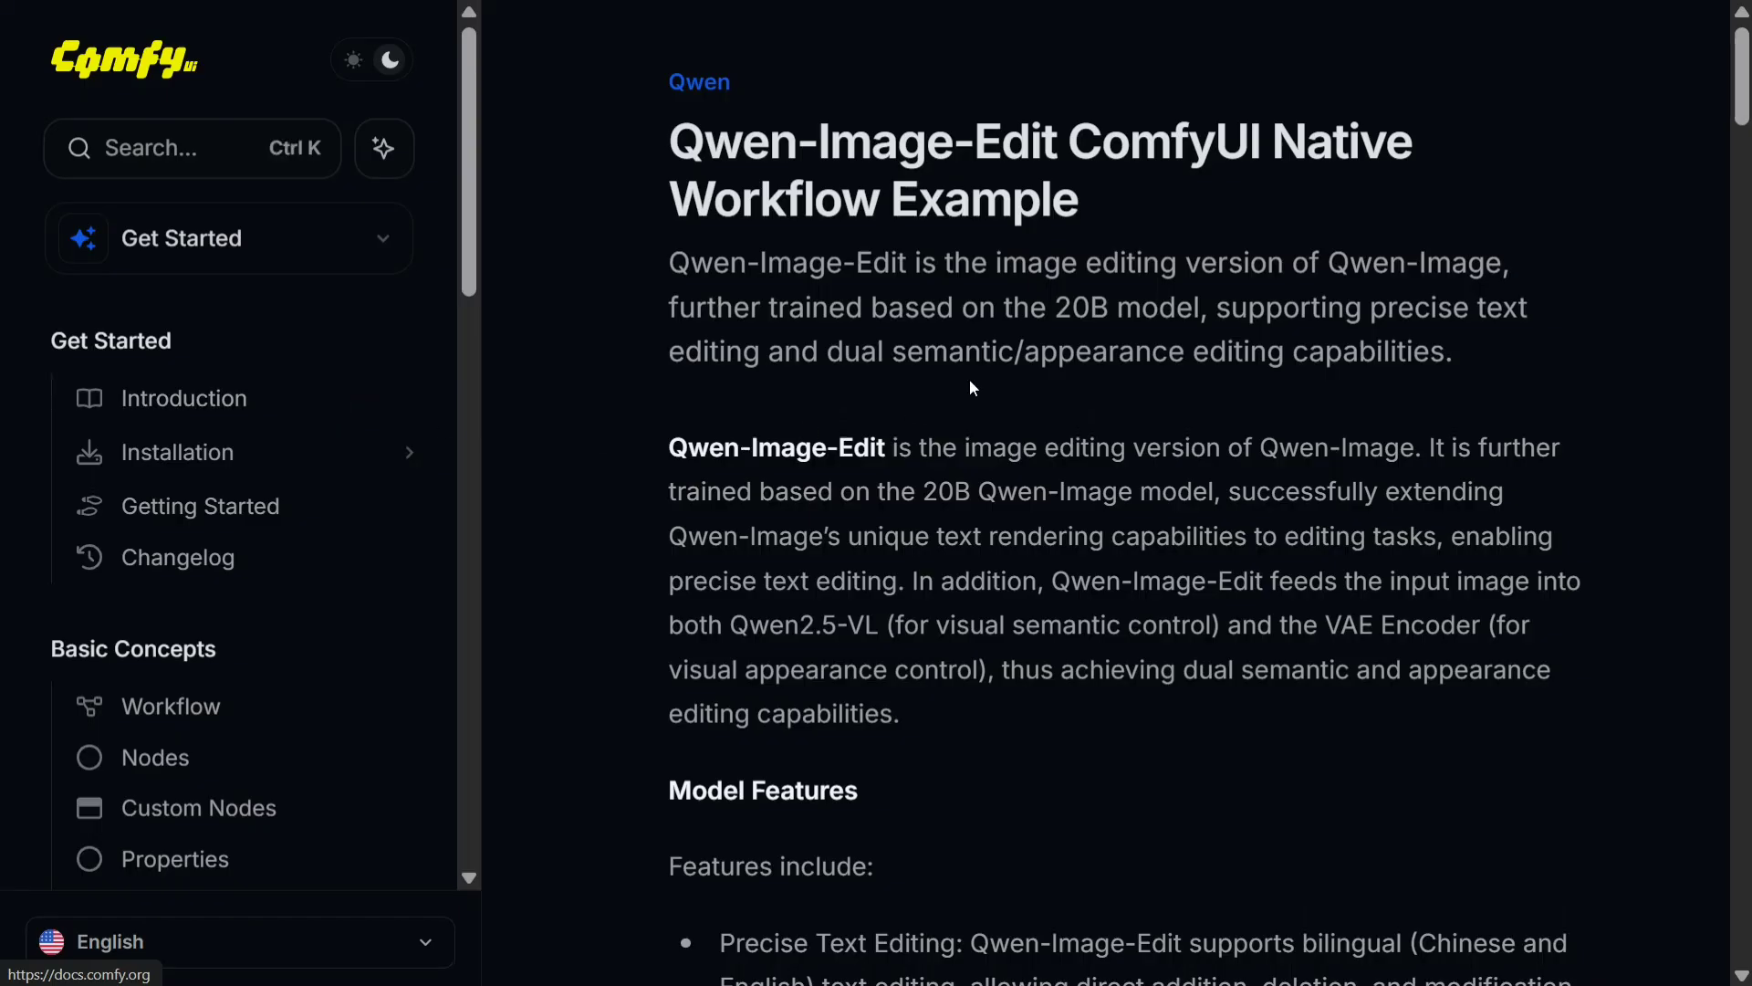
scroll(969, 380, down, 4)
scroll(970, 380, down, 5)
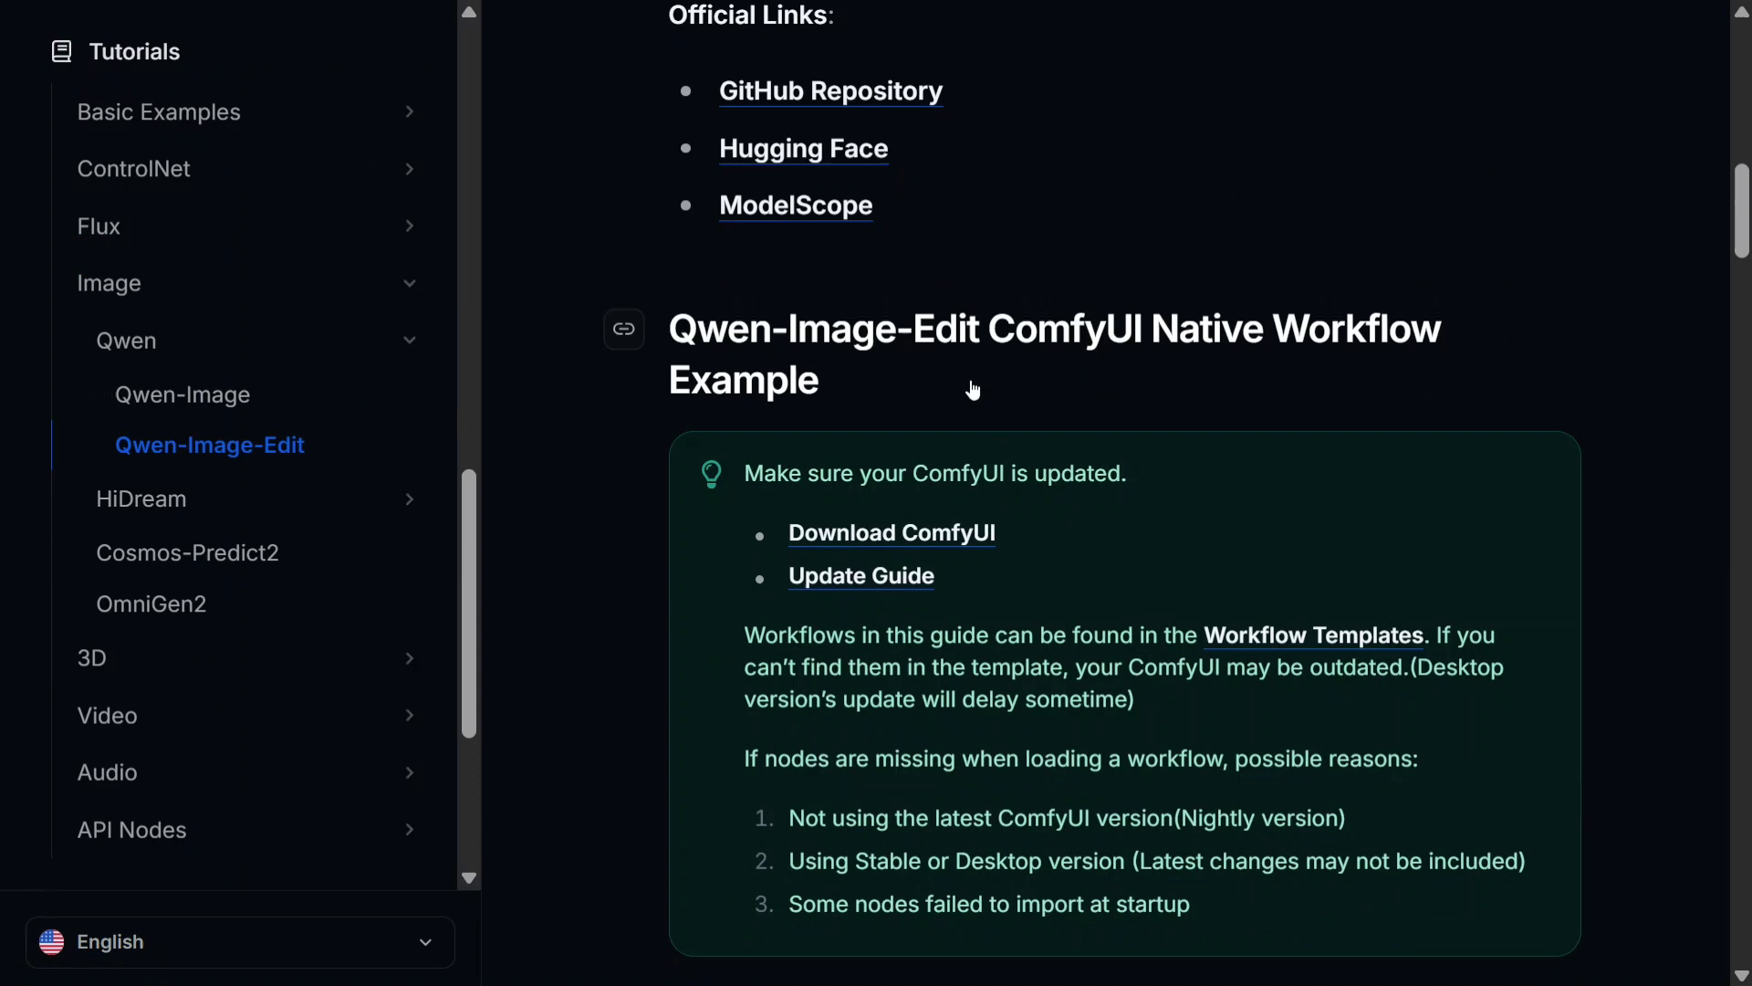
scroll(971, 379, down, 5)
scroll(970, 380, down, 2)
scroll(971, 379, down, 1)
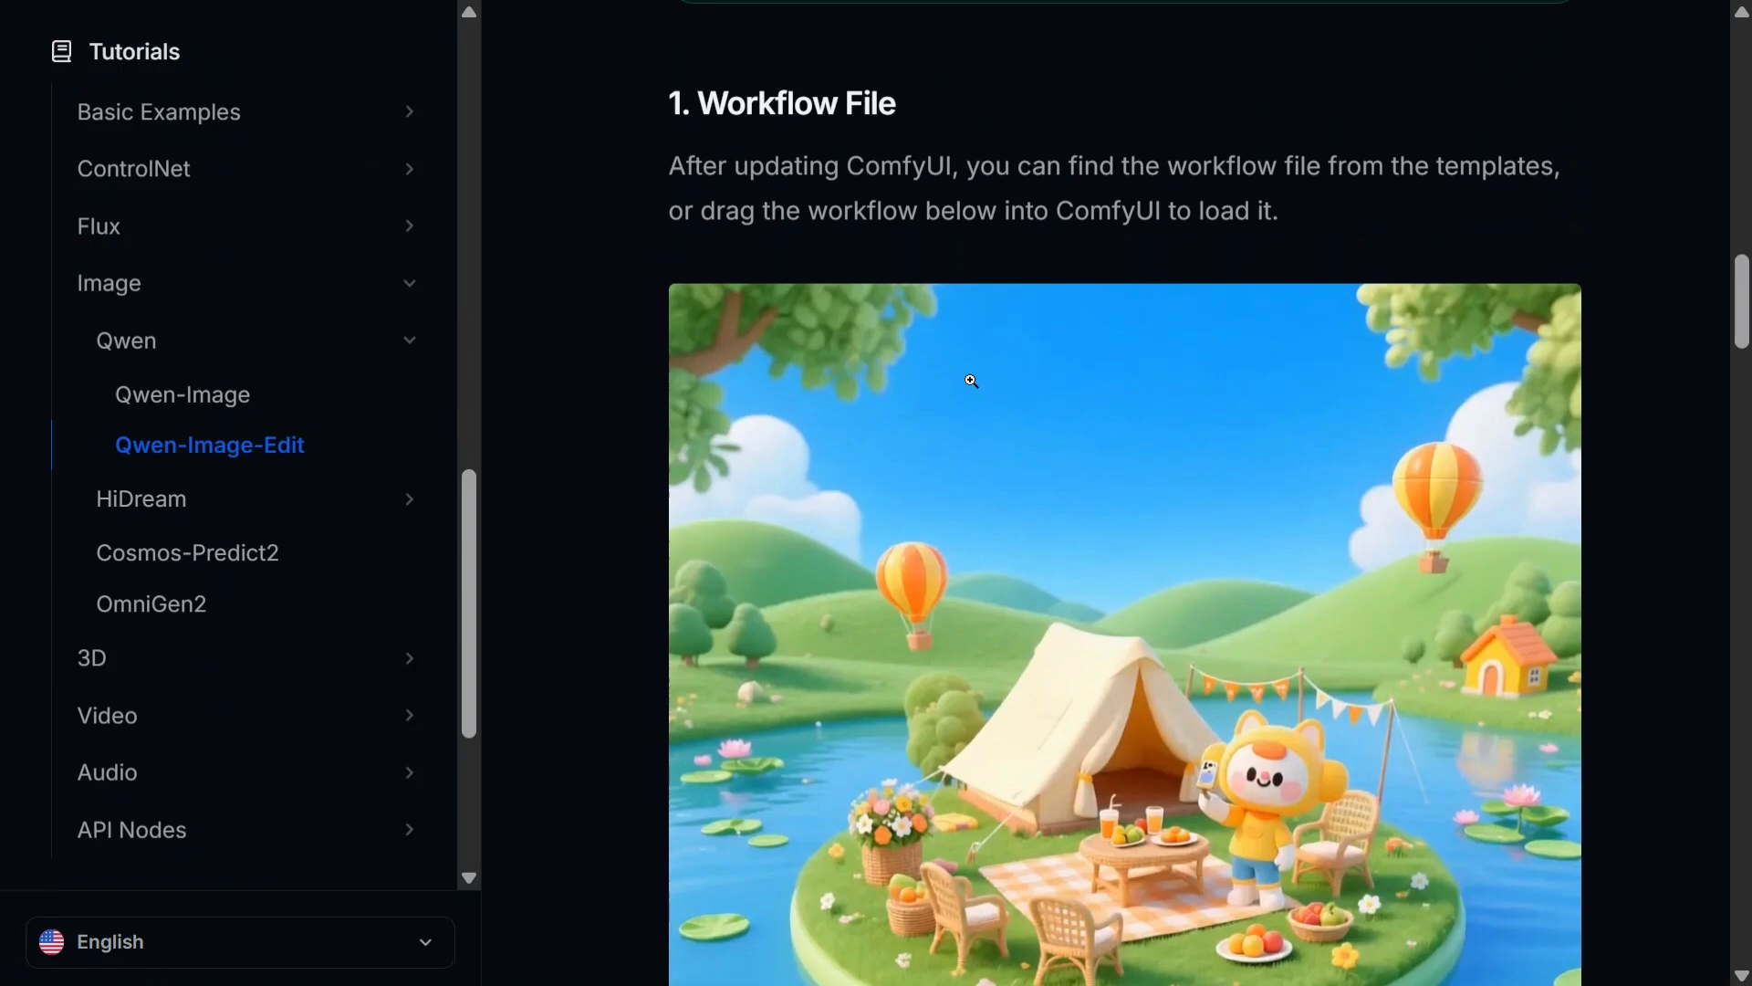
scroll(976, 398, down, 2)
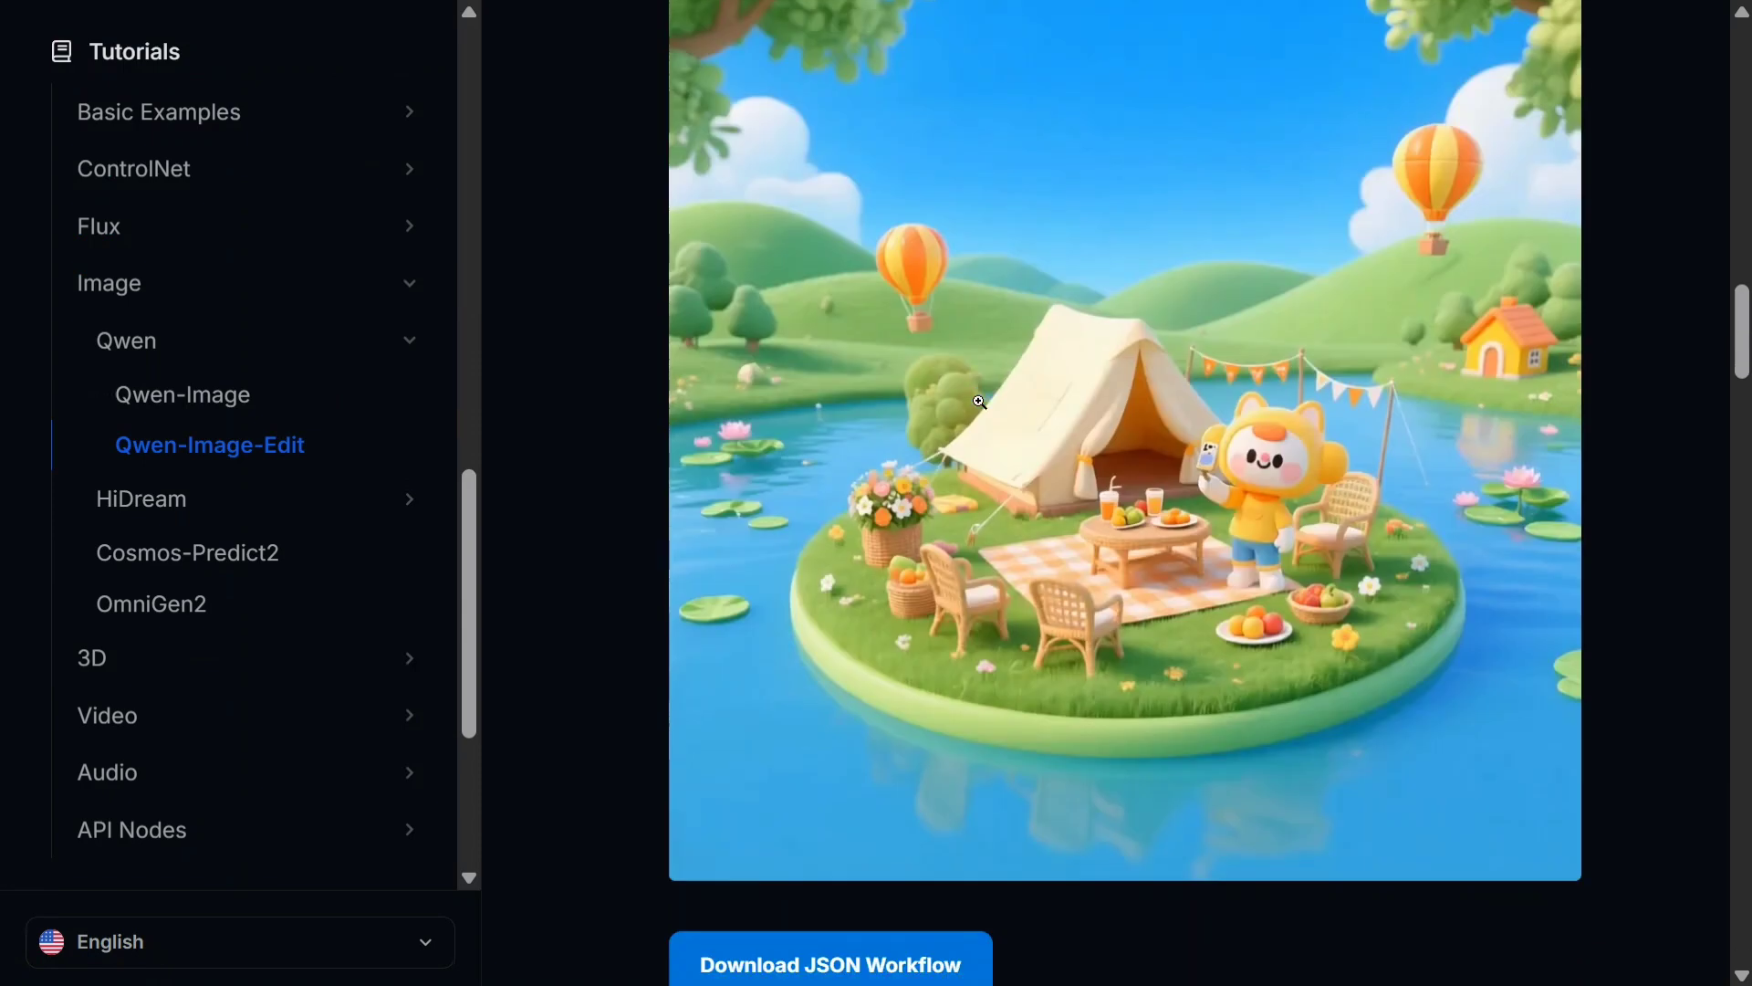
scroll(982, 398, up, 1)
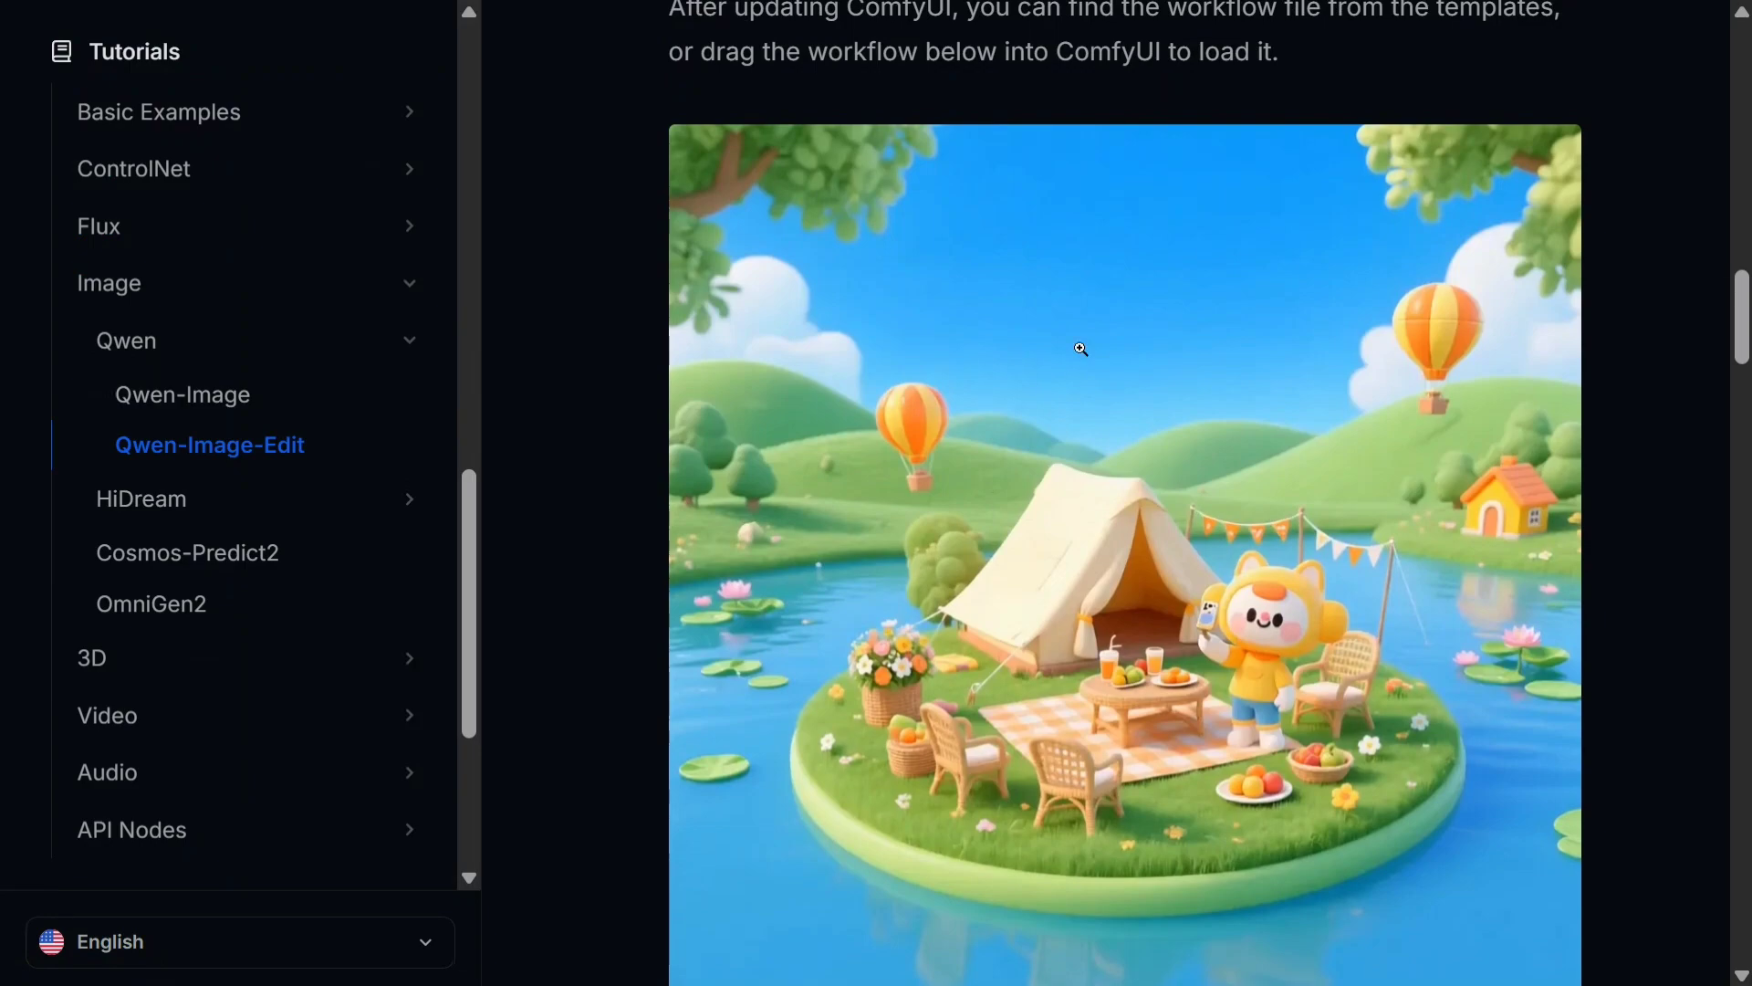
scroll(924, 982, down, 4)
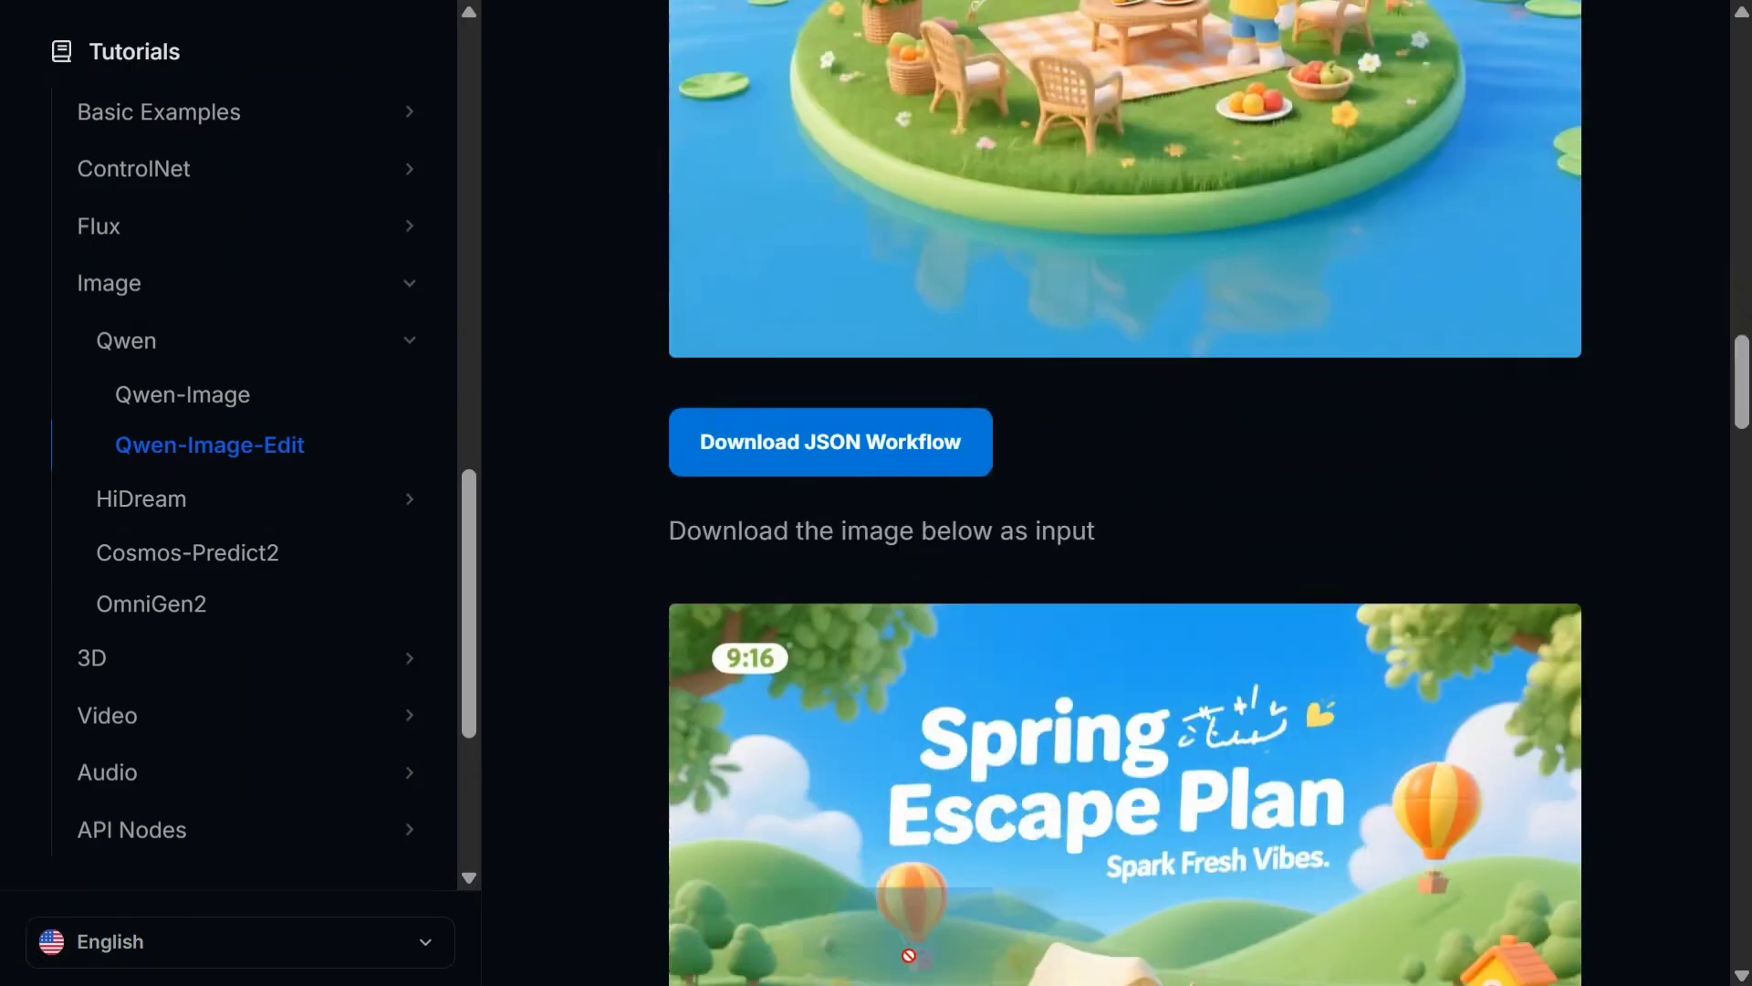
scroll(1009, 322, up, 2)
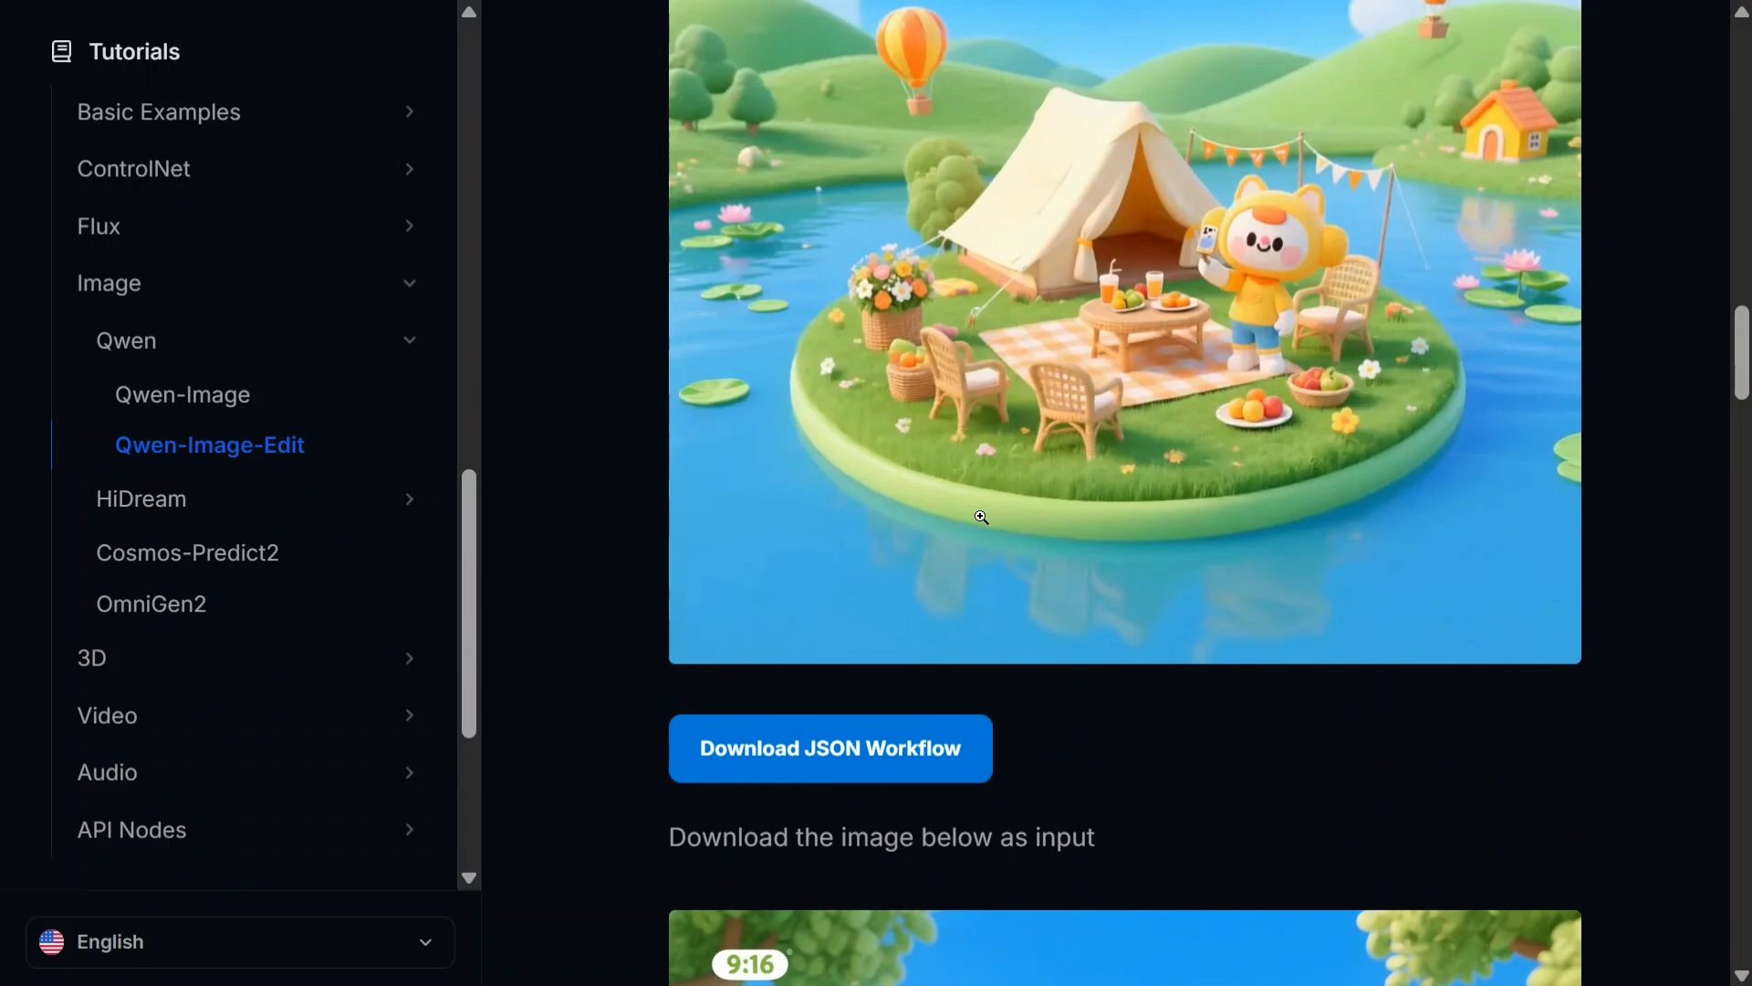
key(F11)
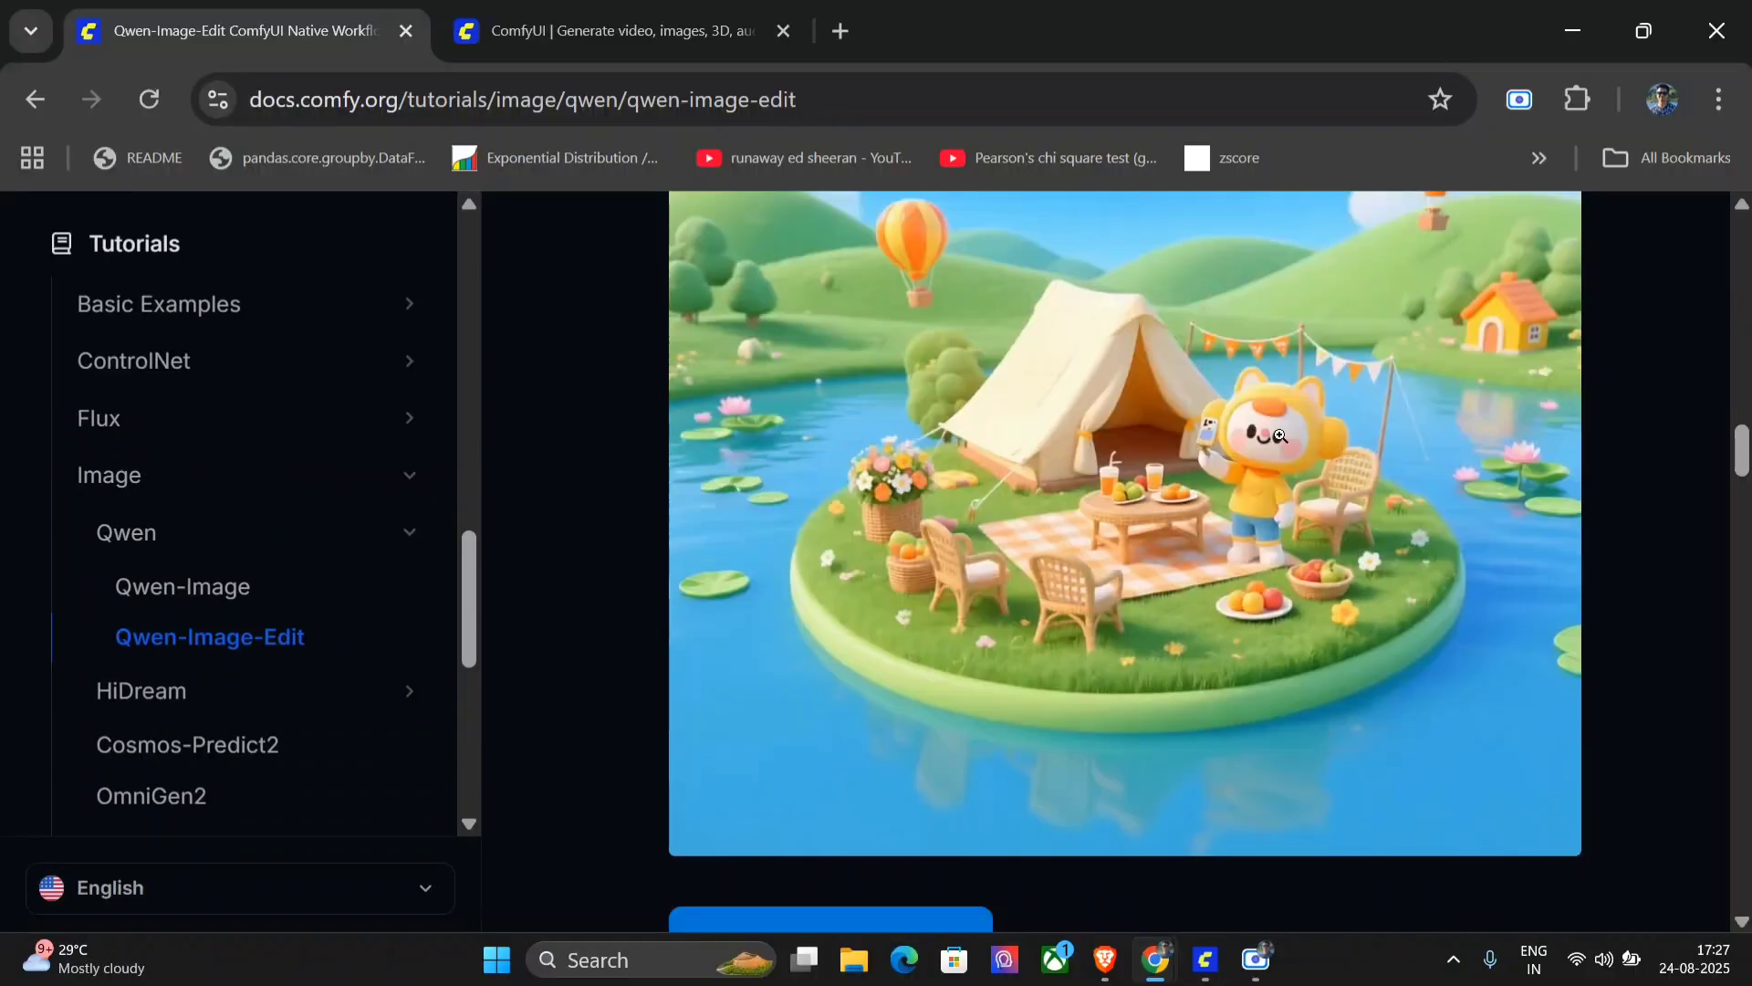
Drop the docs workflow image onto the ComfyUI canvas as a new workflow.
click(1207, 965)
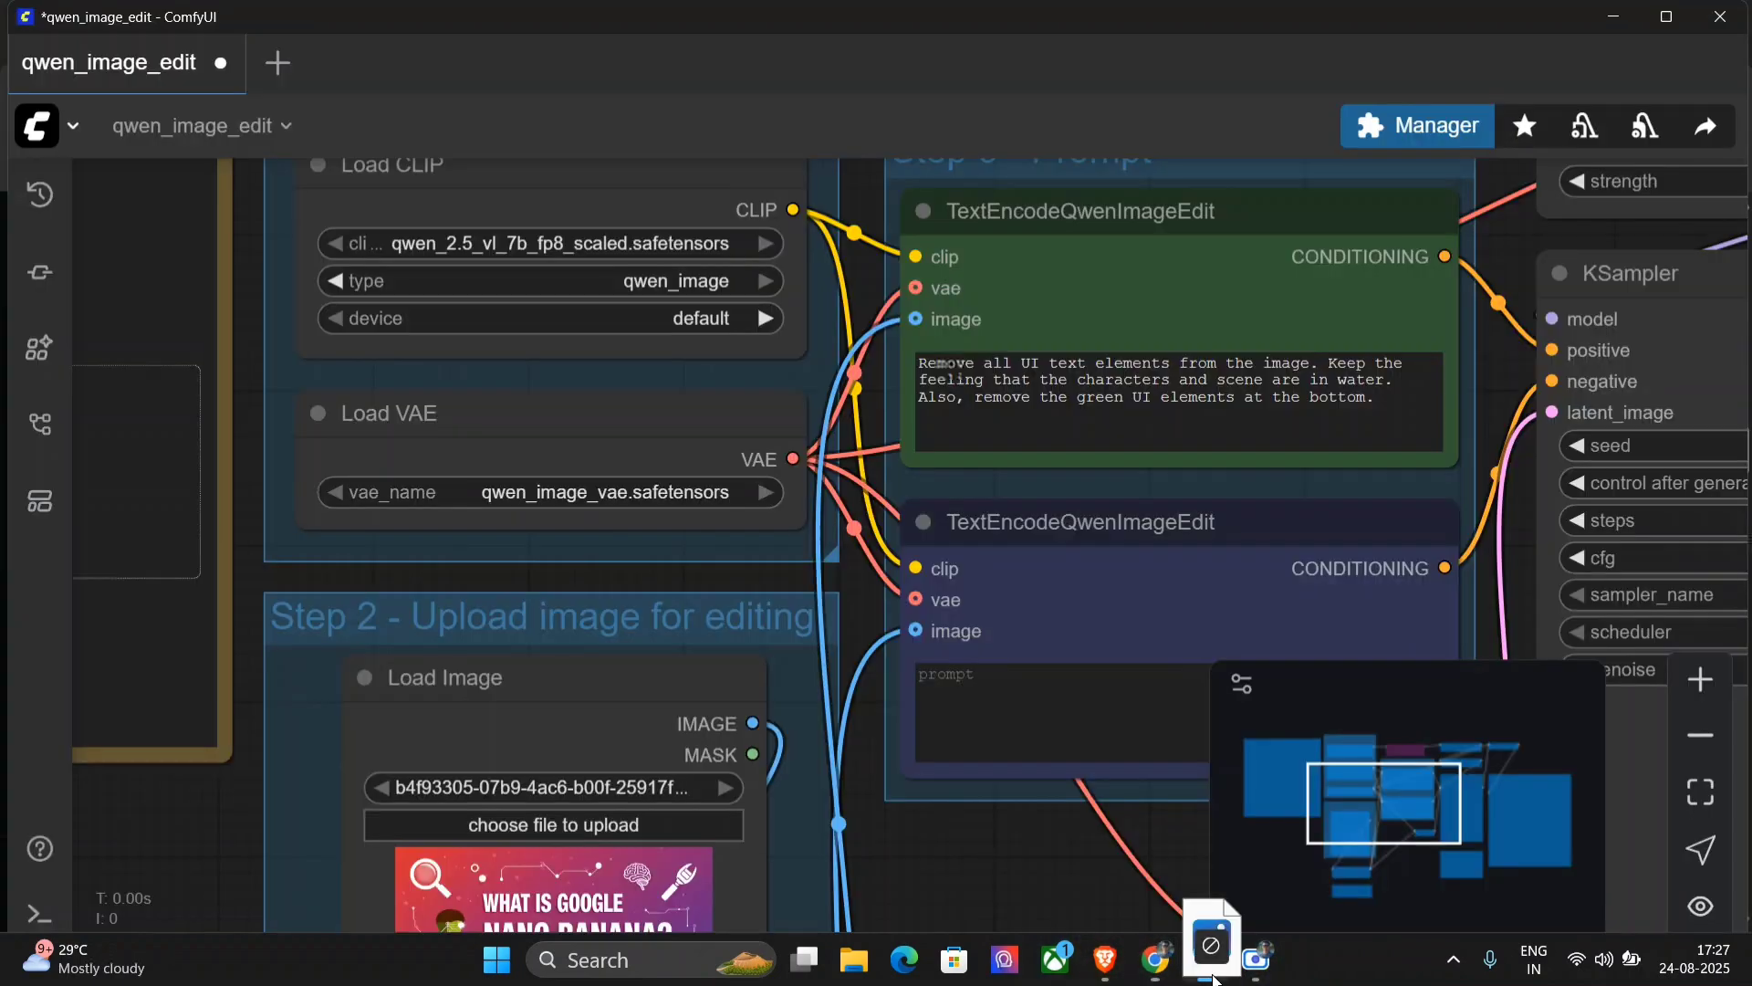
drag(1212, 980, 1030, 672)
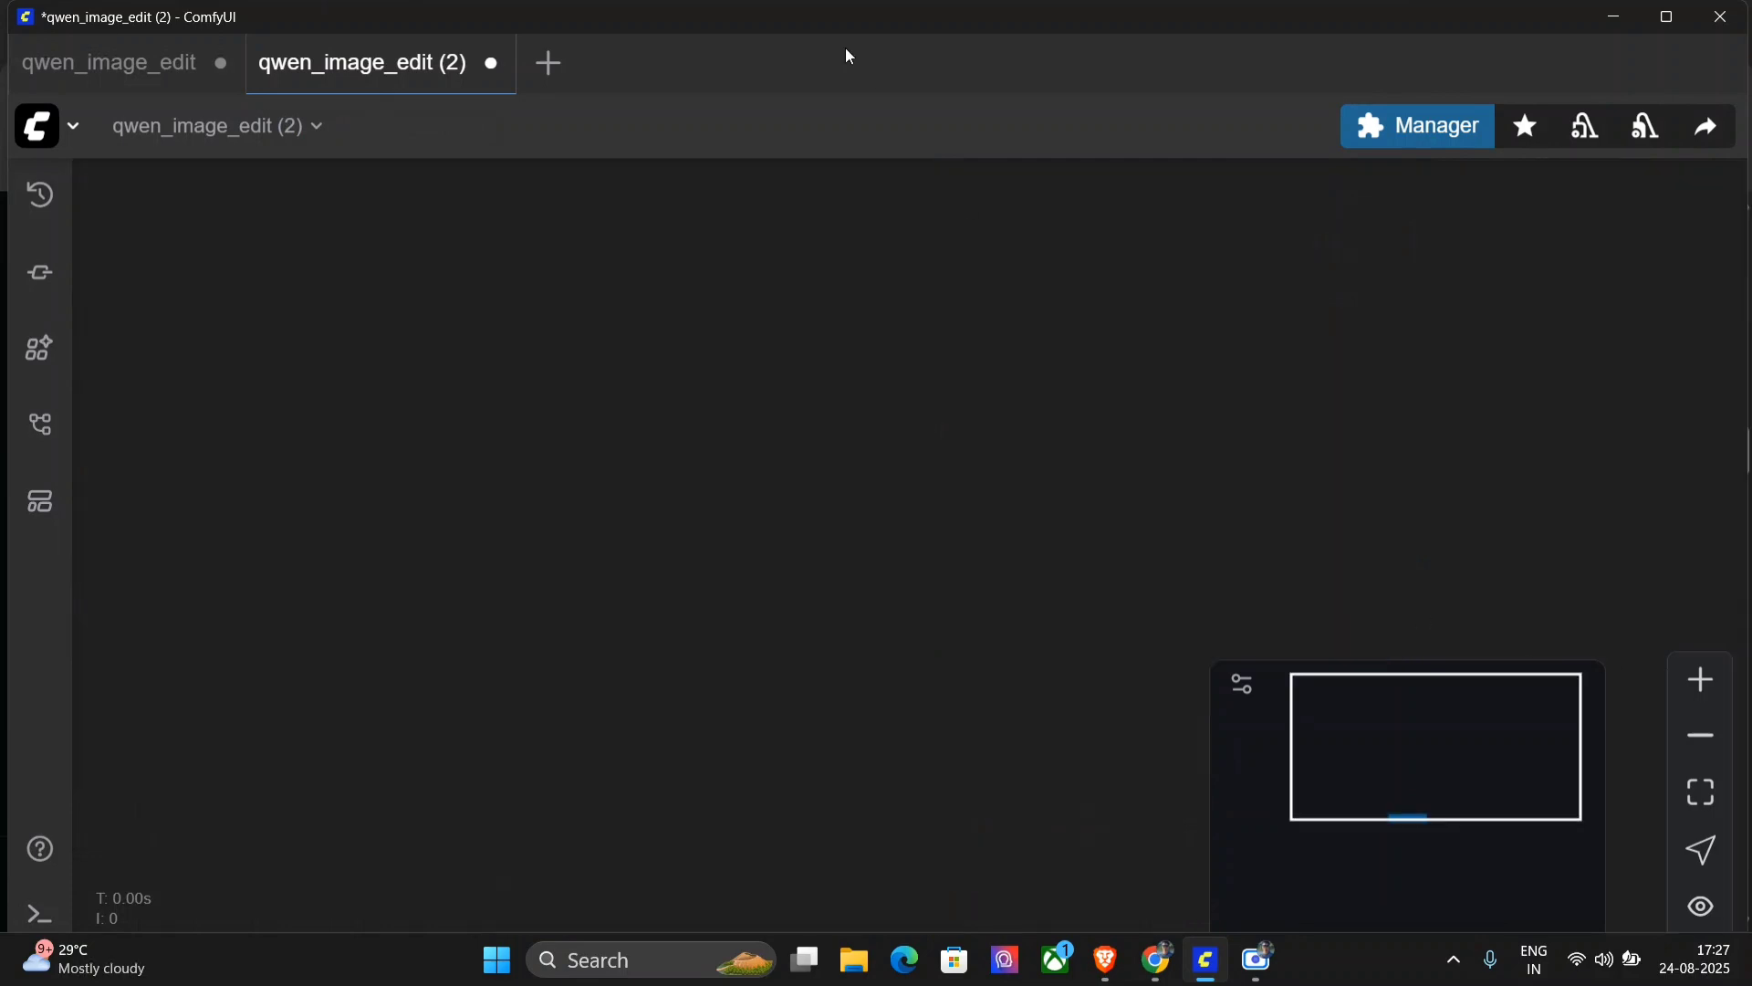
Switch to the original qwen_image_edit tab and queue a run for the poster.
click(131, 63)
scroll(782, 820, down, 2)
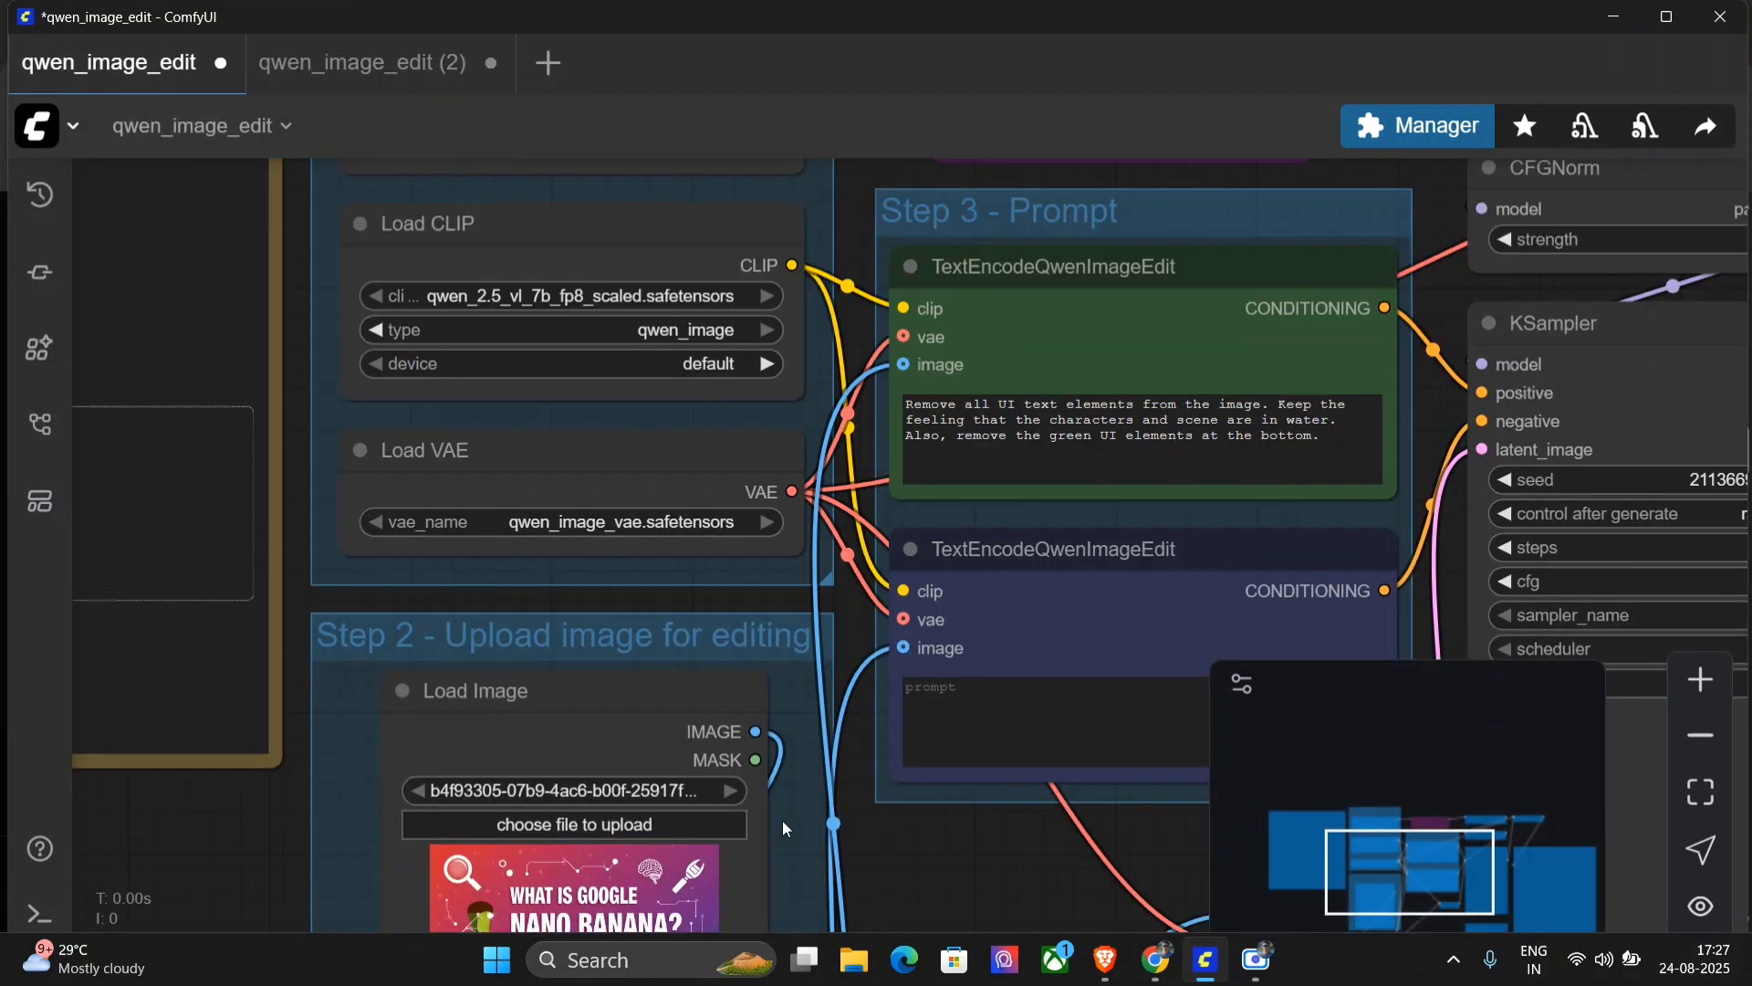
scroll(842, 834, down, 3)
scroll(842, 836, down, 5)
scroll(903, 834, down, 2)
scroll(902, 841, down, 1)
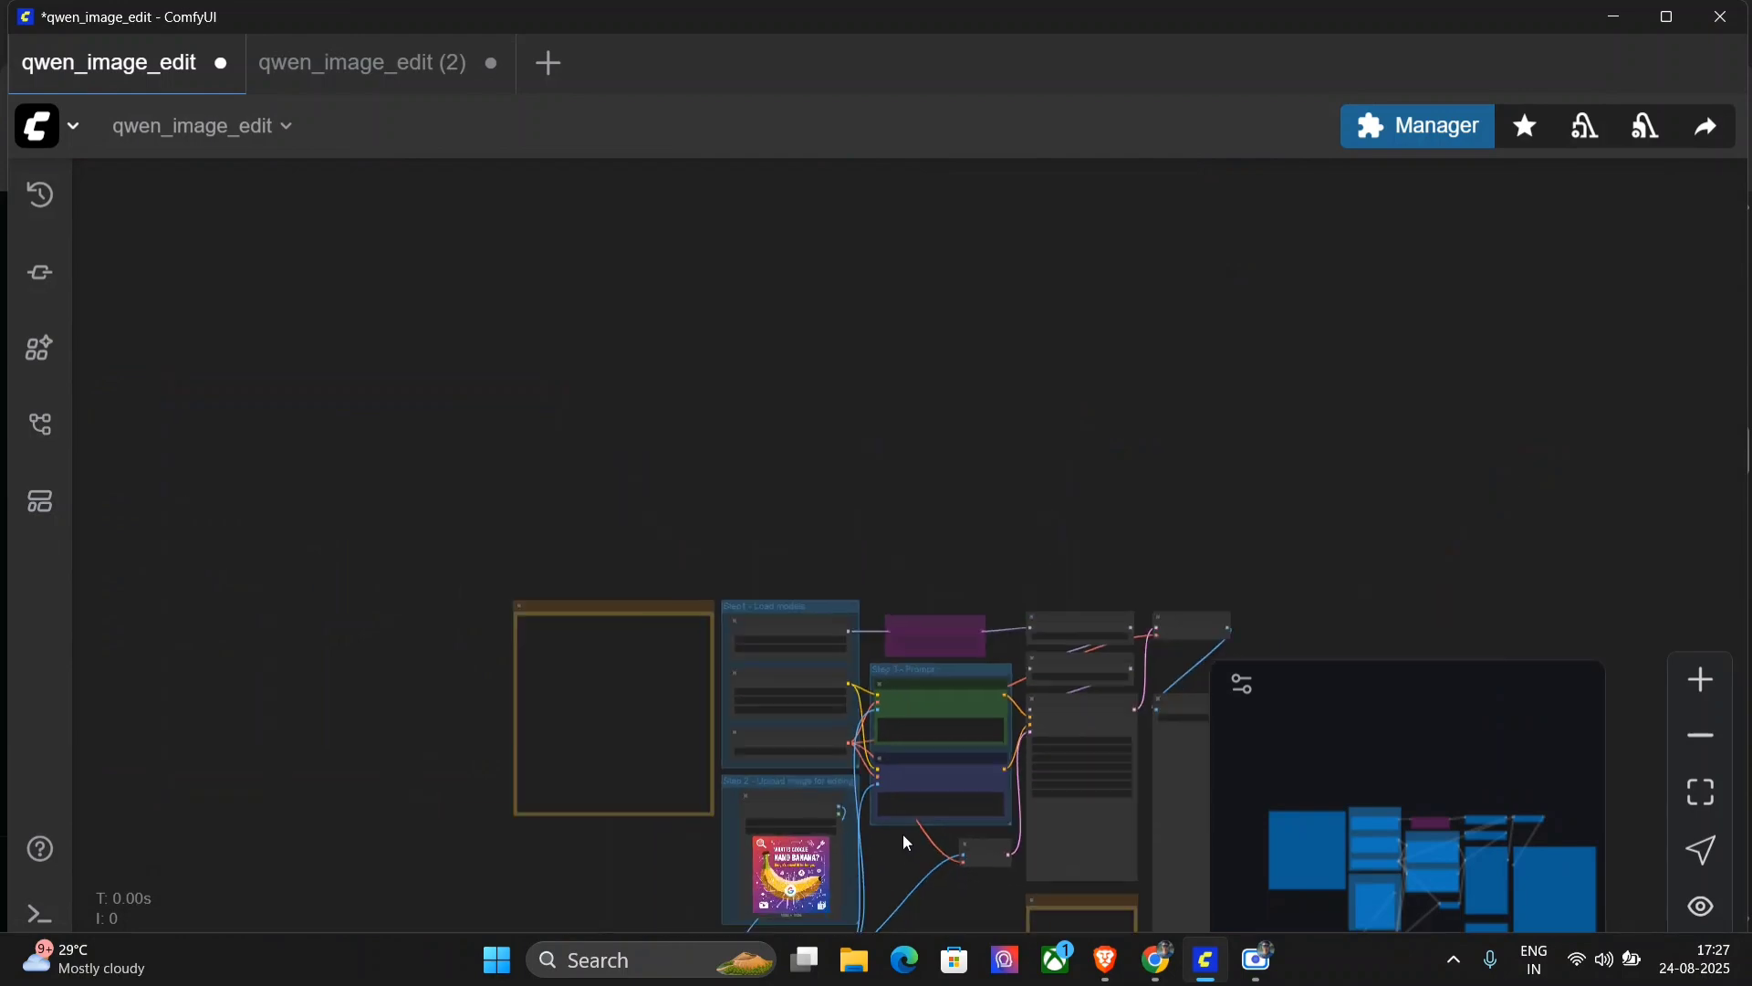
scroll(903, 841, up, 1)
scroll(903, 842, up, 4)
scroll(904, 846, up, 2)
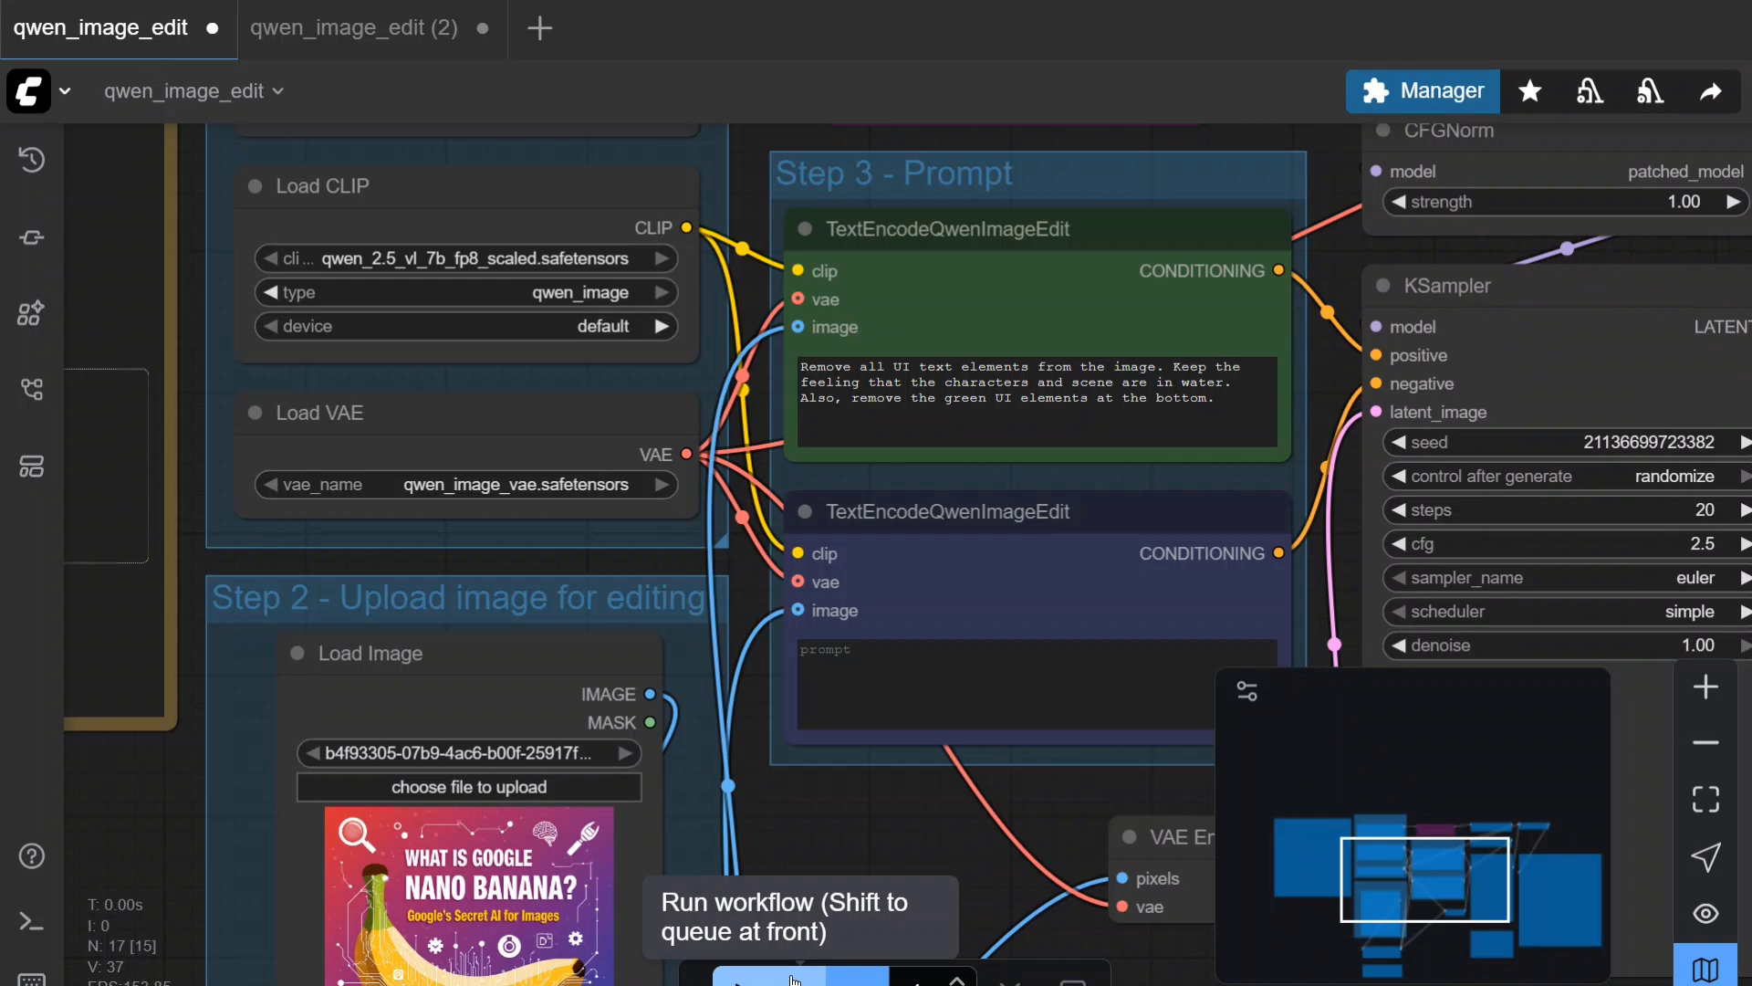
click(795, 980)
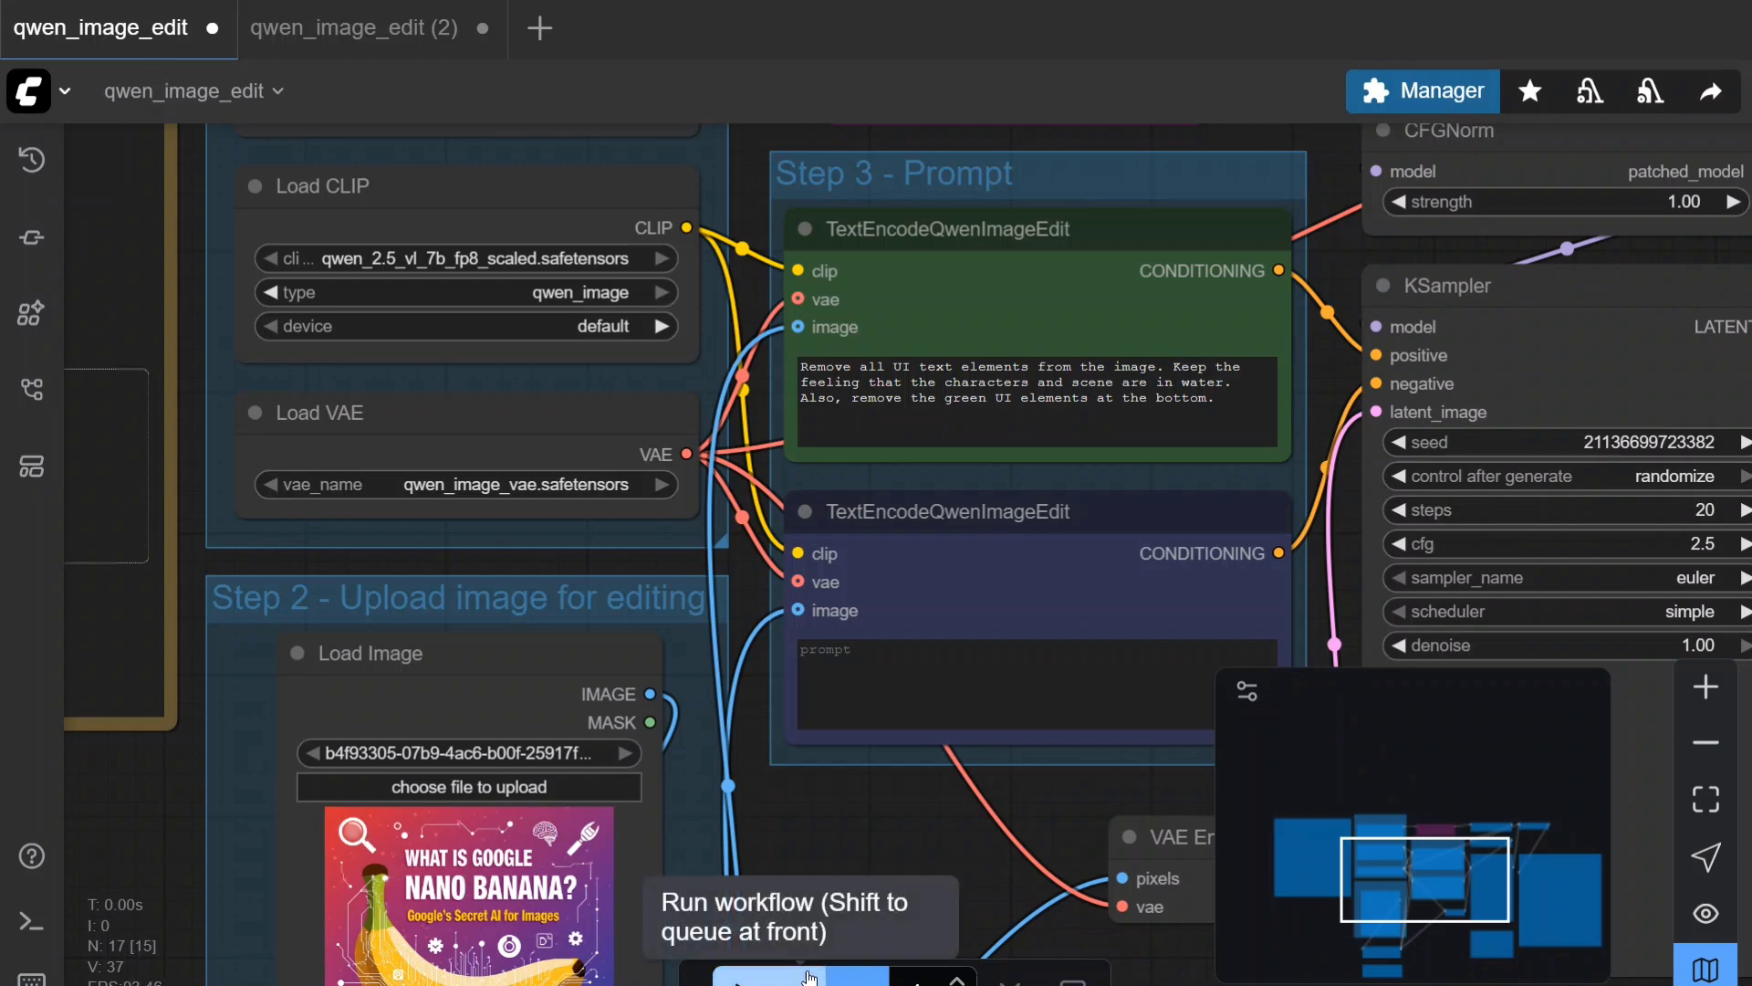
click(809, 979)
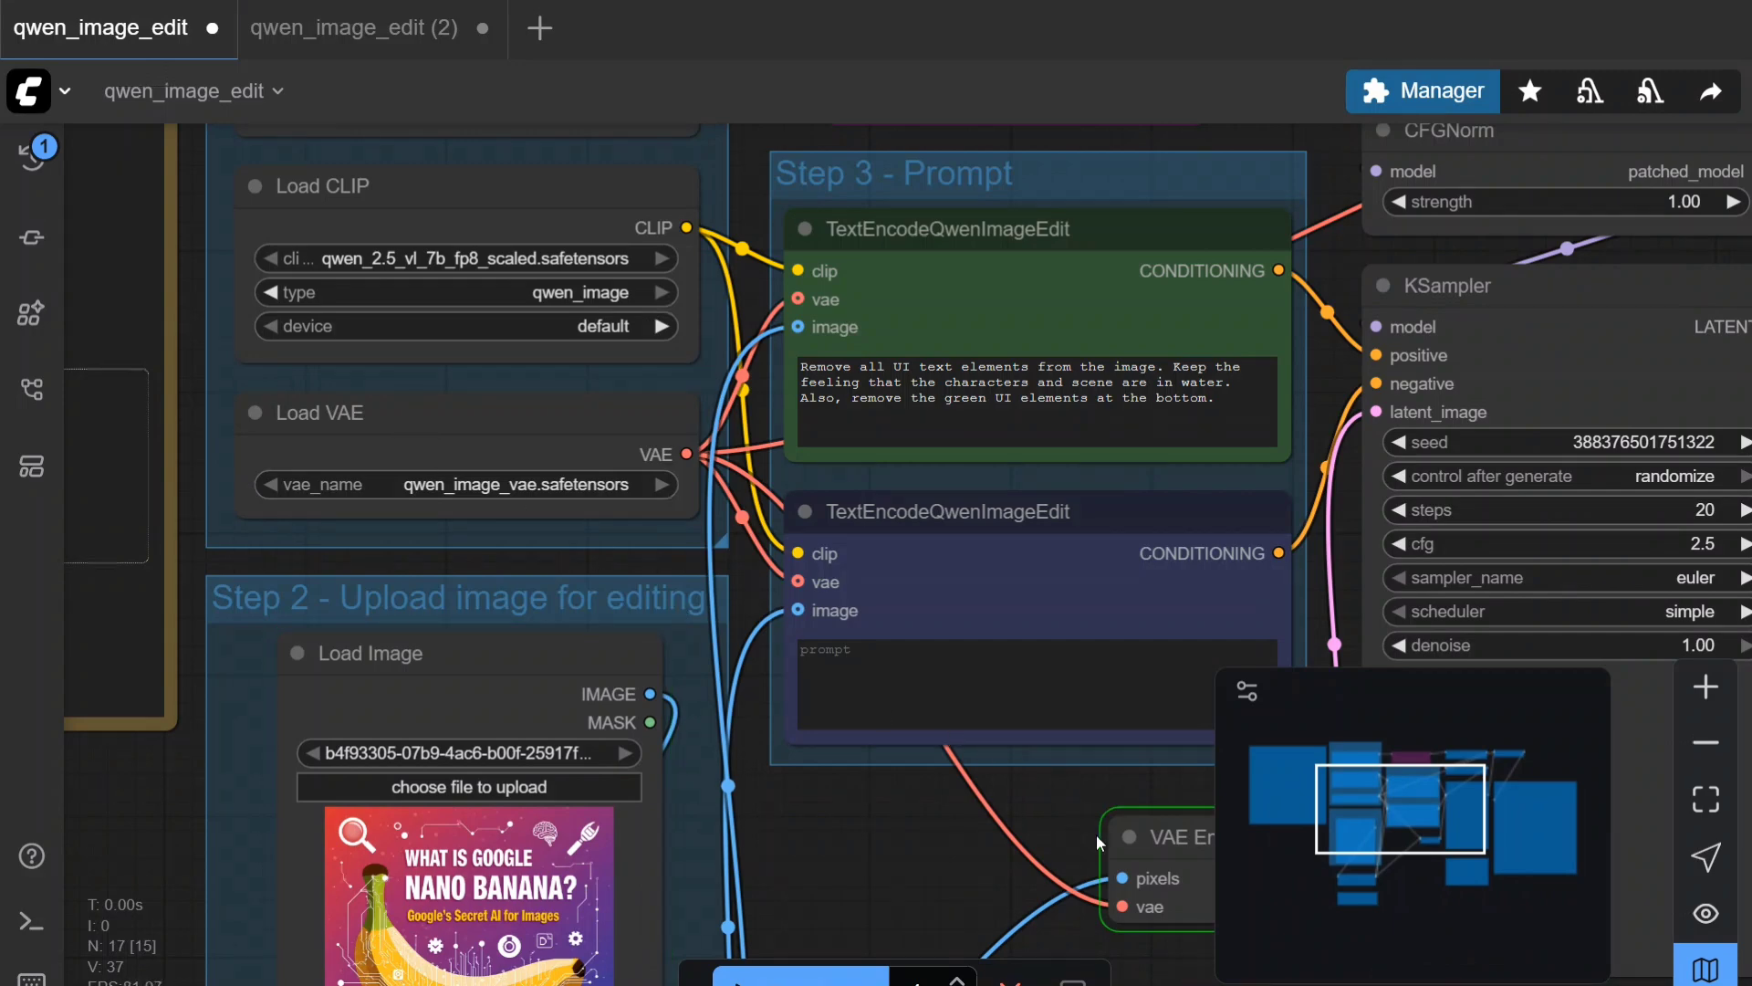